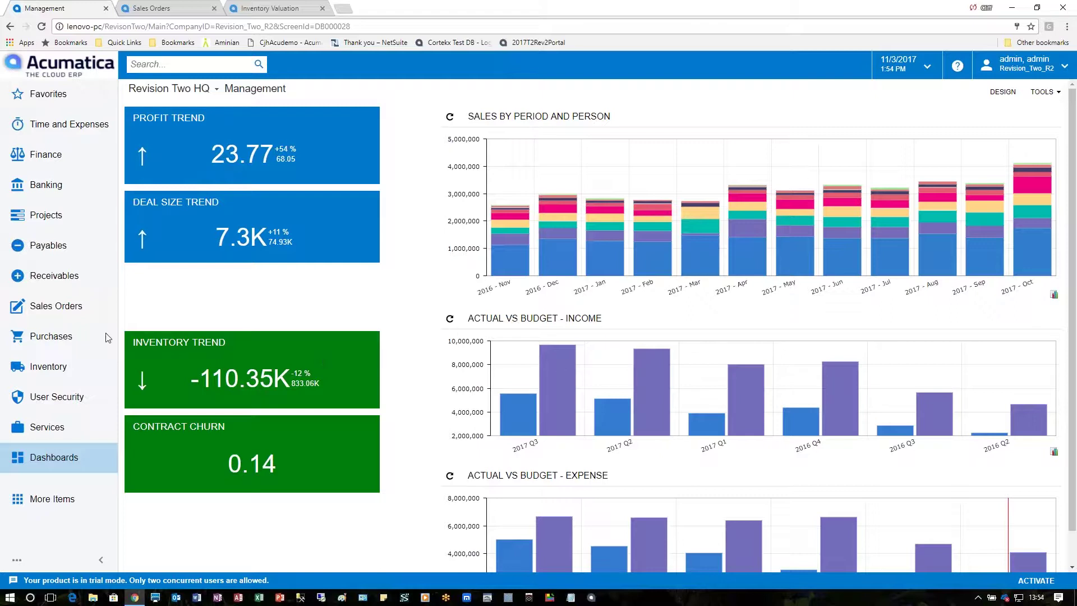
Step: Open a new RR sales order for USA Bartending School in a new tab and clear its Hold flag
{"action": "left_click", "coordinate": [69, 310]}
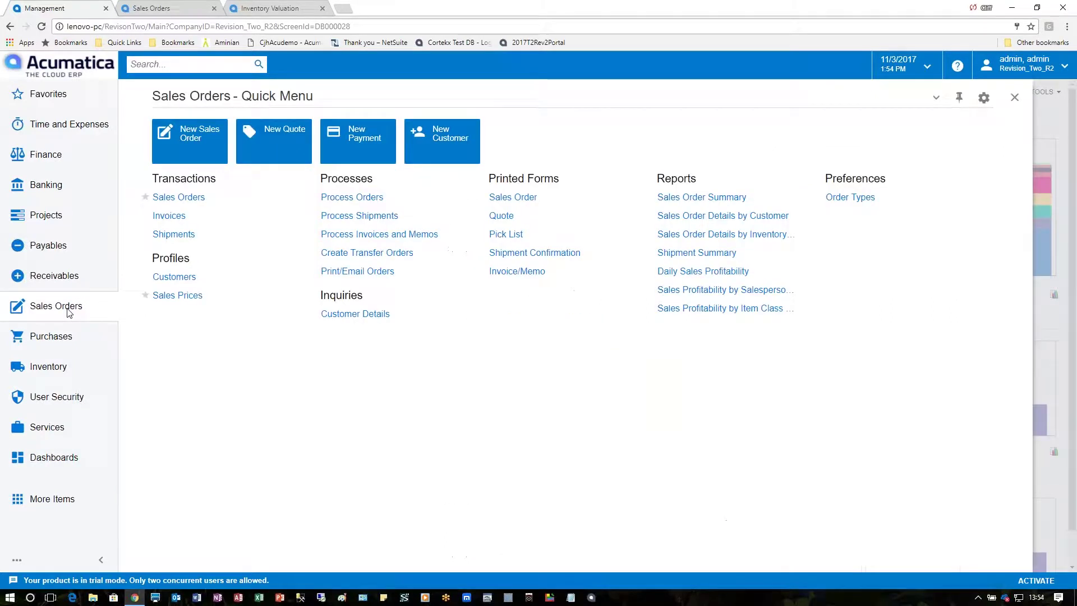
{"action": "right_click", "coordinate": [195, 136]}
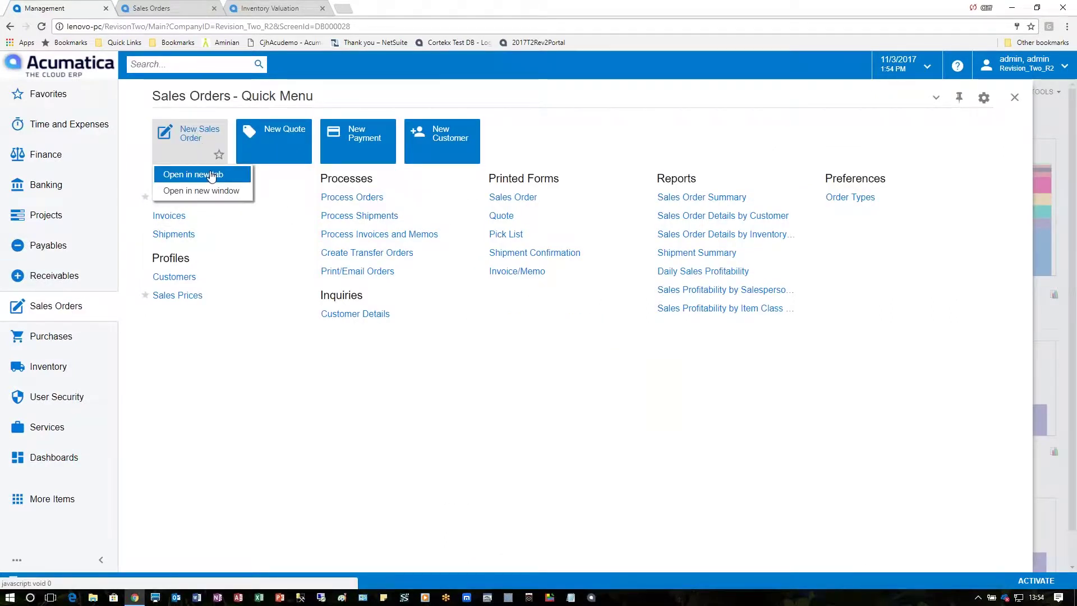
{"action": "left_click", "coordinate": [162, 11]}
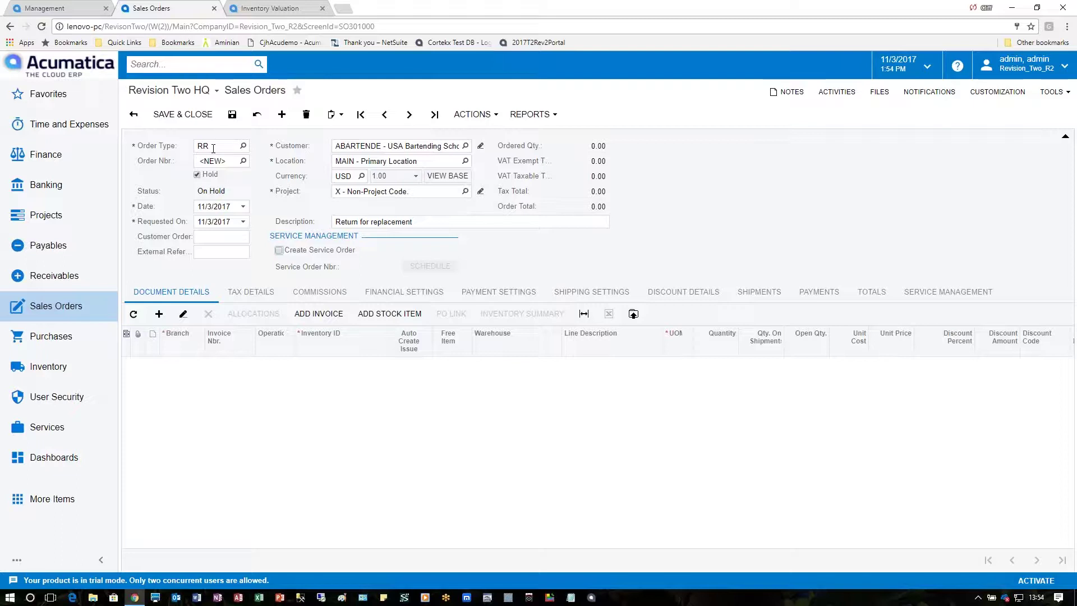
{"action": "left_click", "coordinate": [197, 174]}
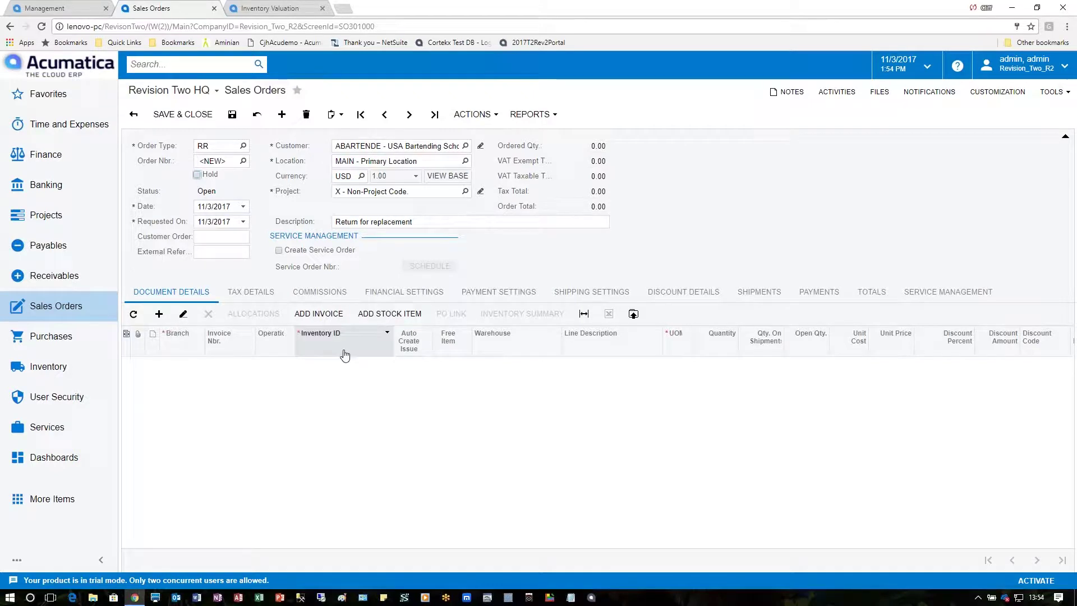
Step: Add the Acer Laptop Computer line from invoice AR005380 to the return order
{"action": "left_click", "coordinate": [318, 315]}
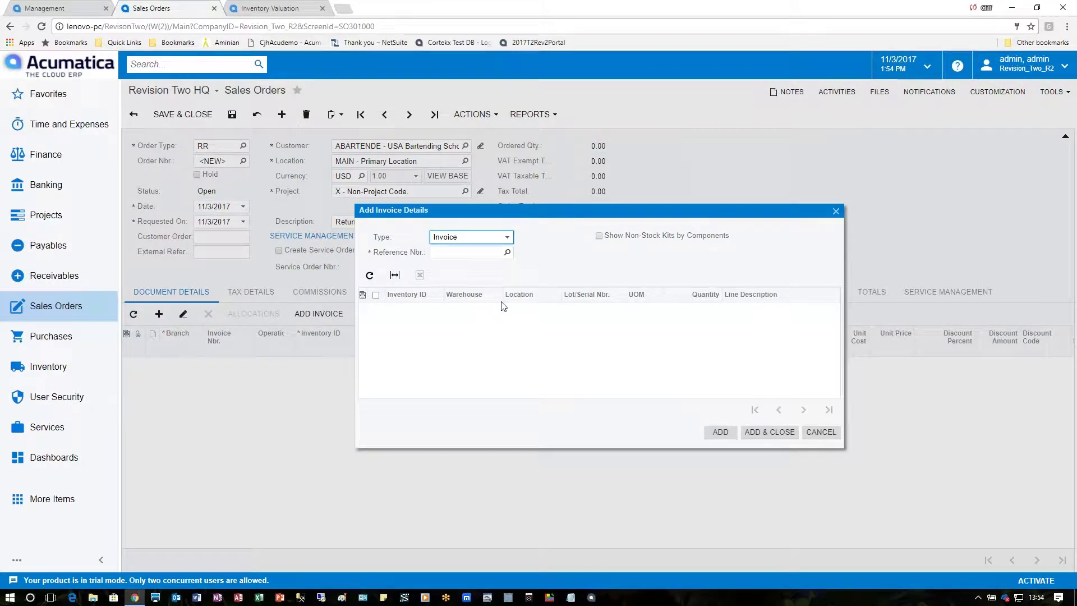
{"action": "left_click", "coordinate": [507, 252]}
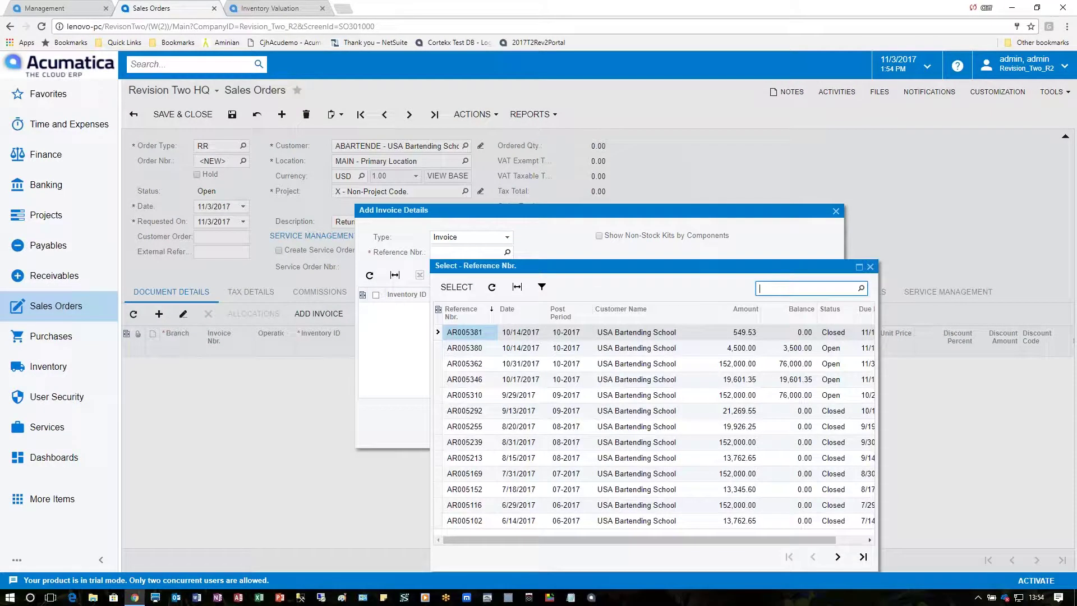
{"action": "double_click", "coordinate": [471, 348]}
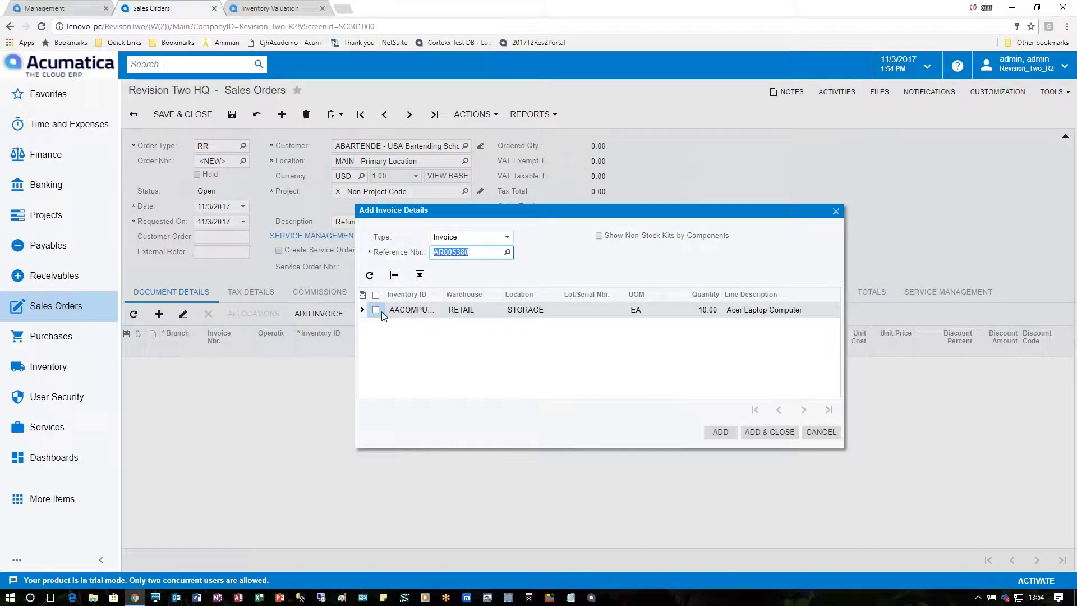
{"action": "left_click", "coordinate": [376, 310]}
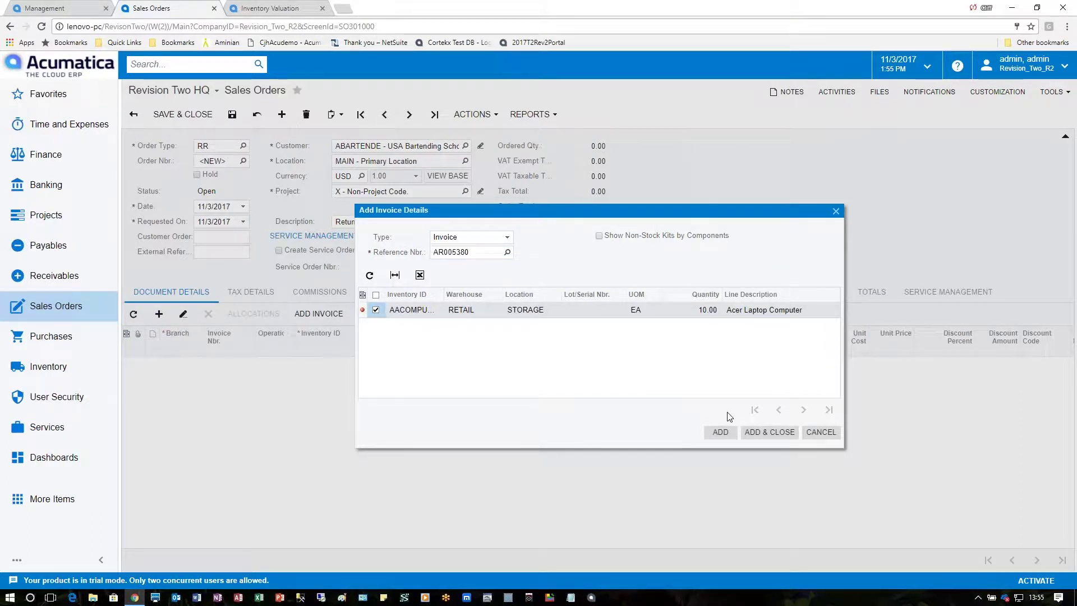
{"action": "left_click", "coordinate": [758, 433]}
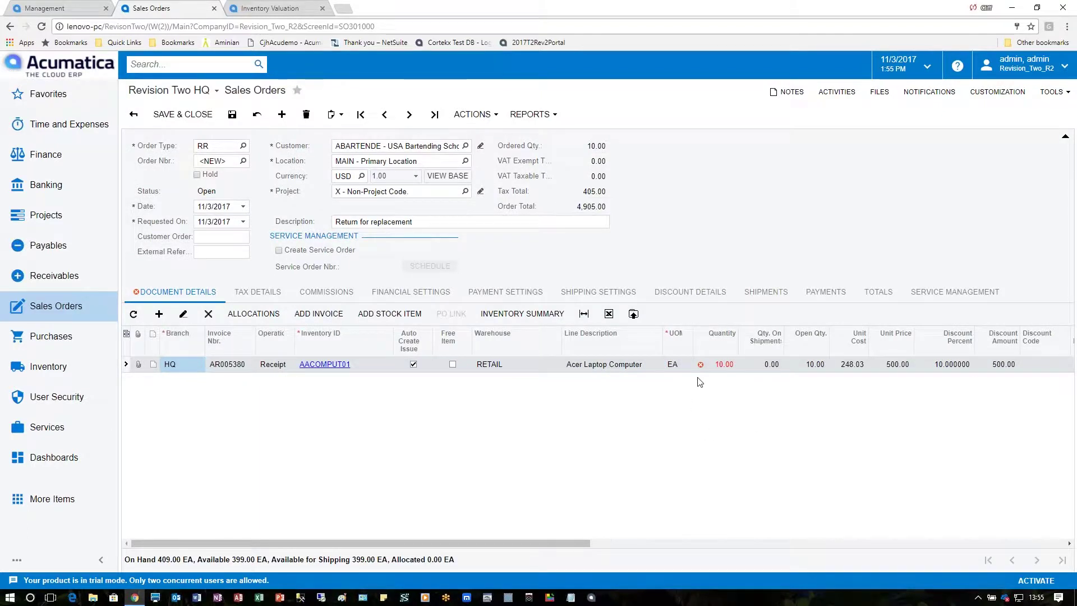
Step: Set the returned laptop's quantity to 1 and save the order as SO004061
{"action": "mouse_move", "coordinate": [702, 370]}
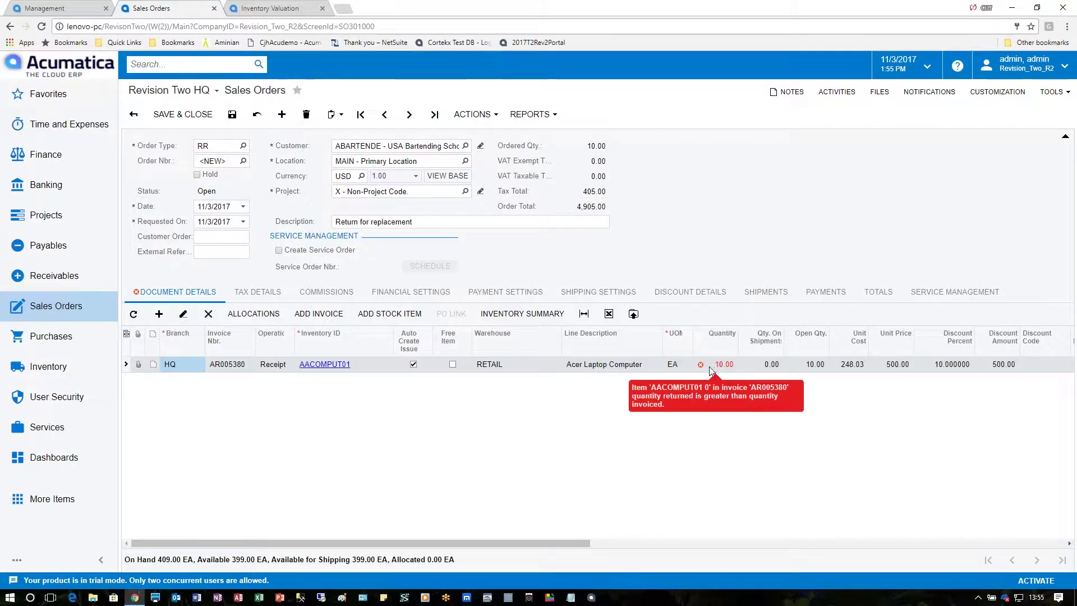
{"action": "left_click", "coordinate": [715, 365]}
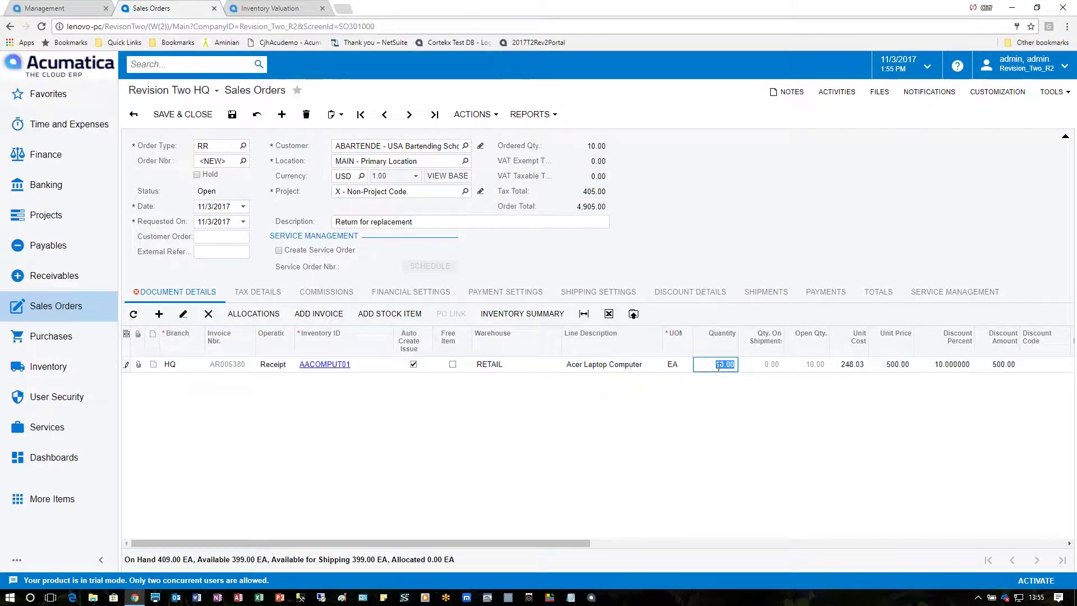
{"action": "type", "text": "1"}
{"action": "key", "text": "Tab"}
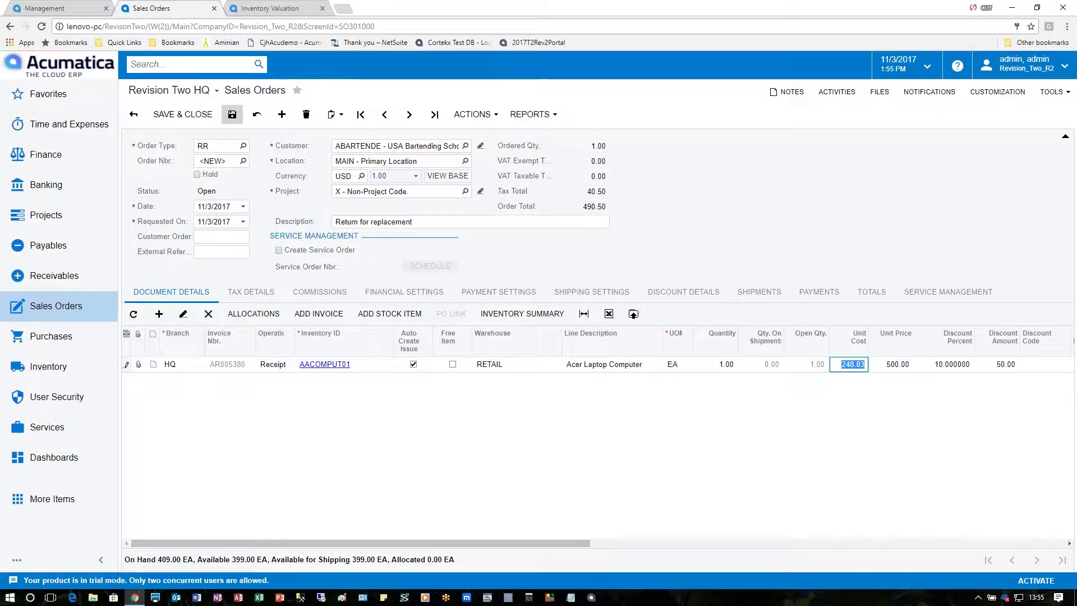
{"action": "left_click", "coordinate": [232, 114]}
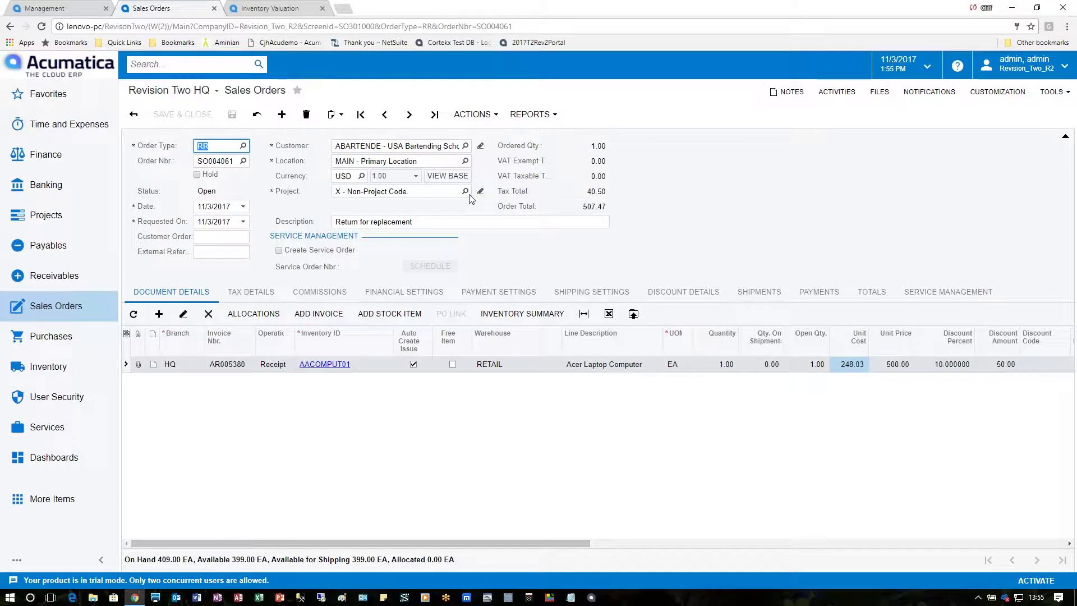
Step: Create the receipt for SO004061, keeping the default date and RETAIL warehouse
{"action": "left_click", "coordinate": [477, 115]}
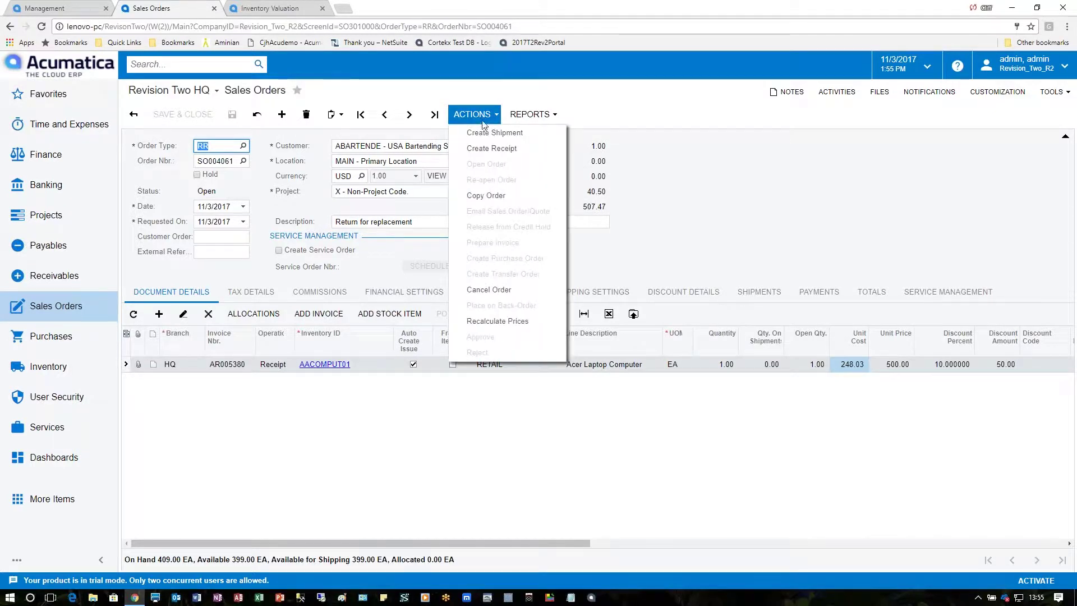
{"action": "left_click", "coordinate": [482, 150]}
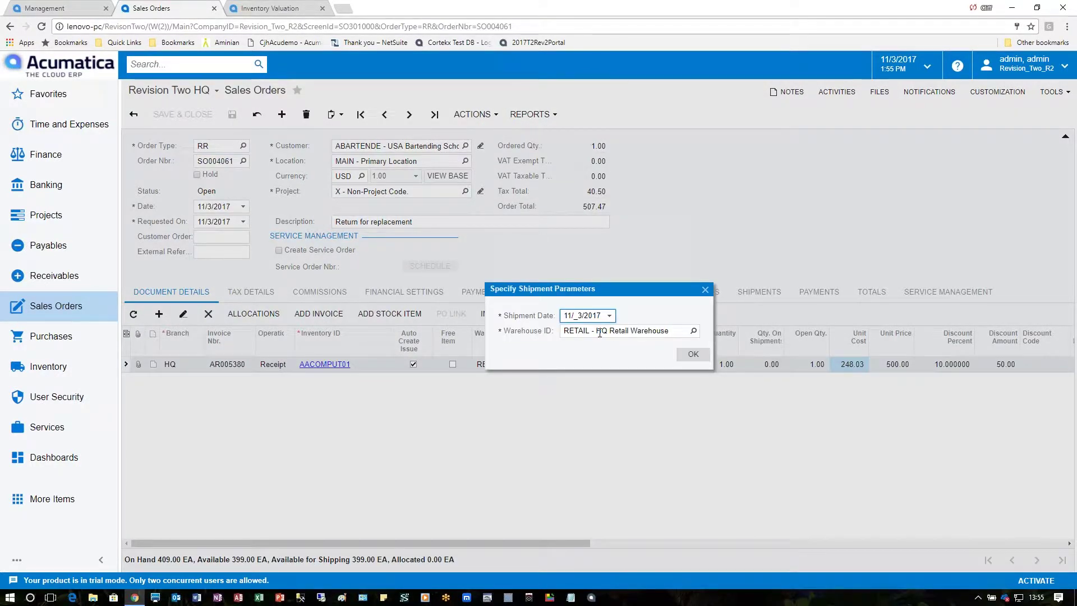
{"action": "left_click", "coordinate": [692, 355]}
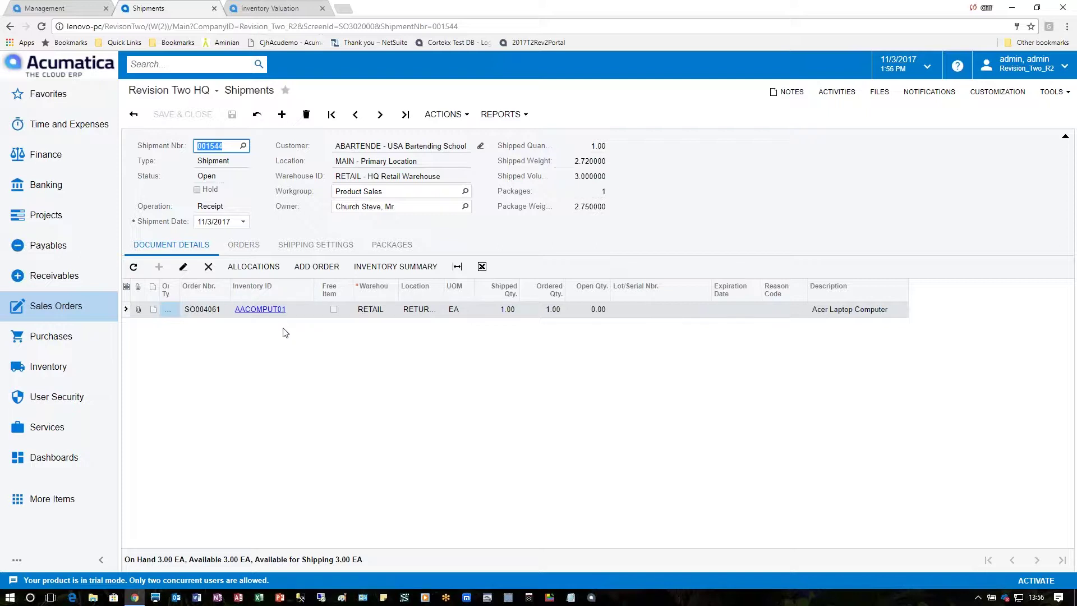
Step: Confirm receipt 001544 and run Update IN to post it to inventory
{"action": "left_click", "coordinate": [443, 114]}
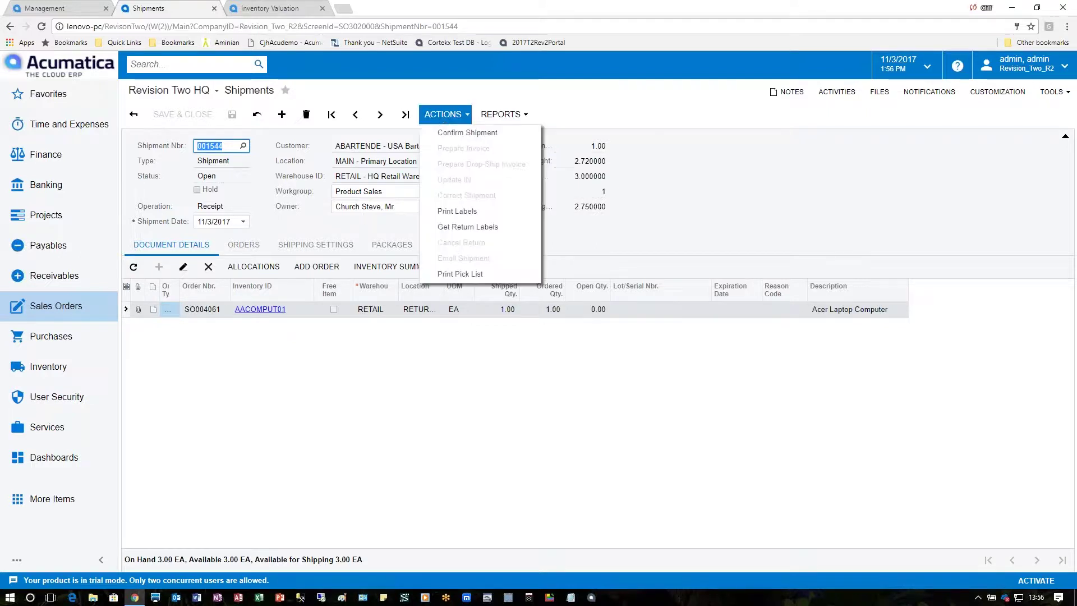
{"action": "left_click", "coordinate": [453, 133]}
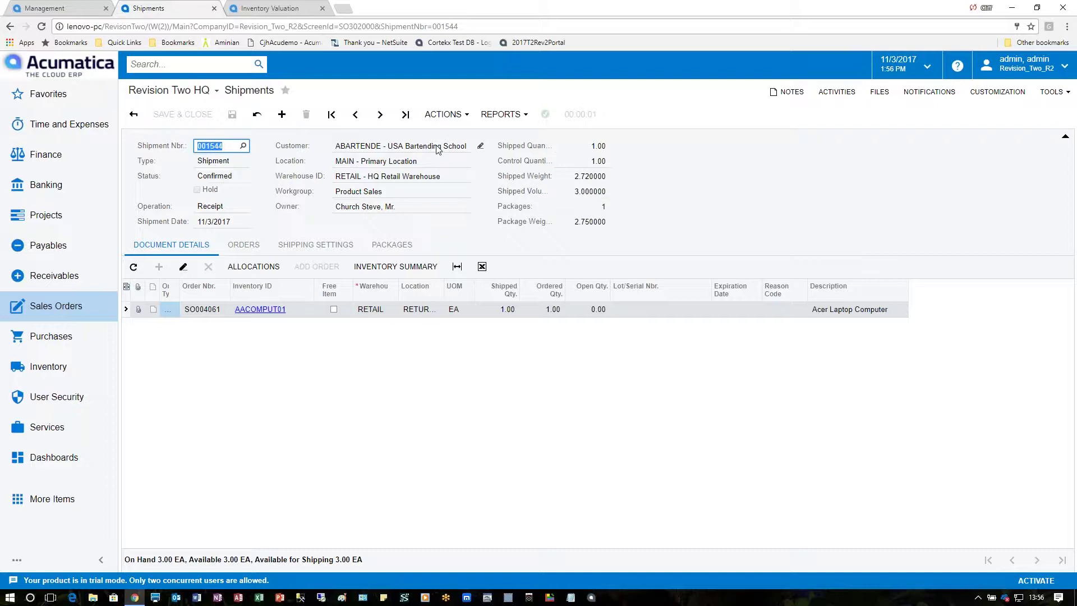
{"action": "left_click", "coordinate": [444, 114]}
{"action": "left_click", "coordinate": [454, 180]}
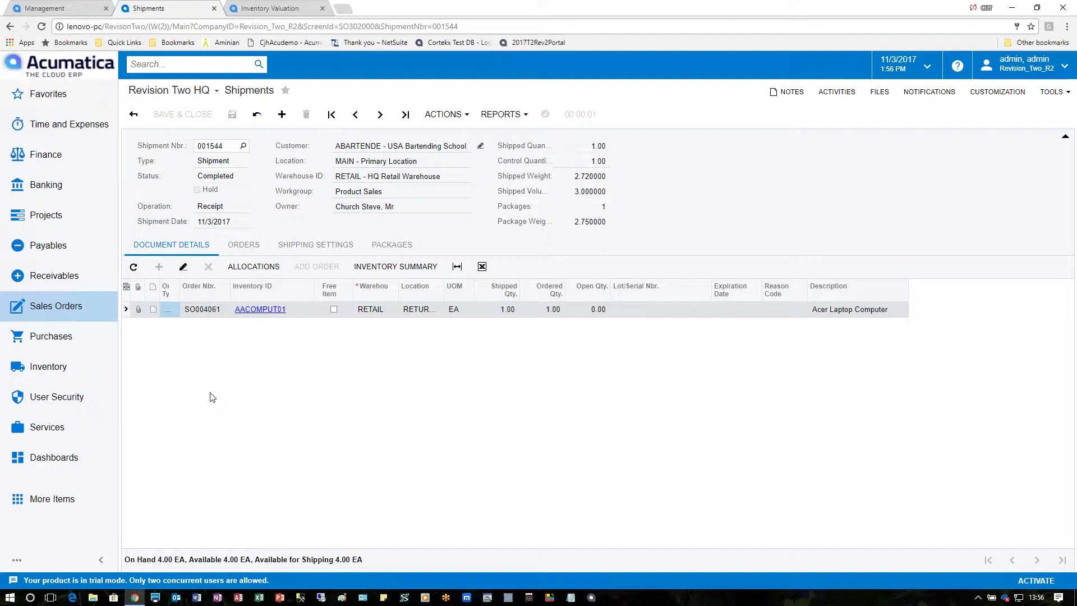
Step: Open order SO004061 from the shipment's linked orders list
{"action": "left_click", "coordinate": [243, 245]}
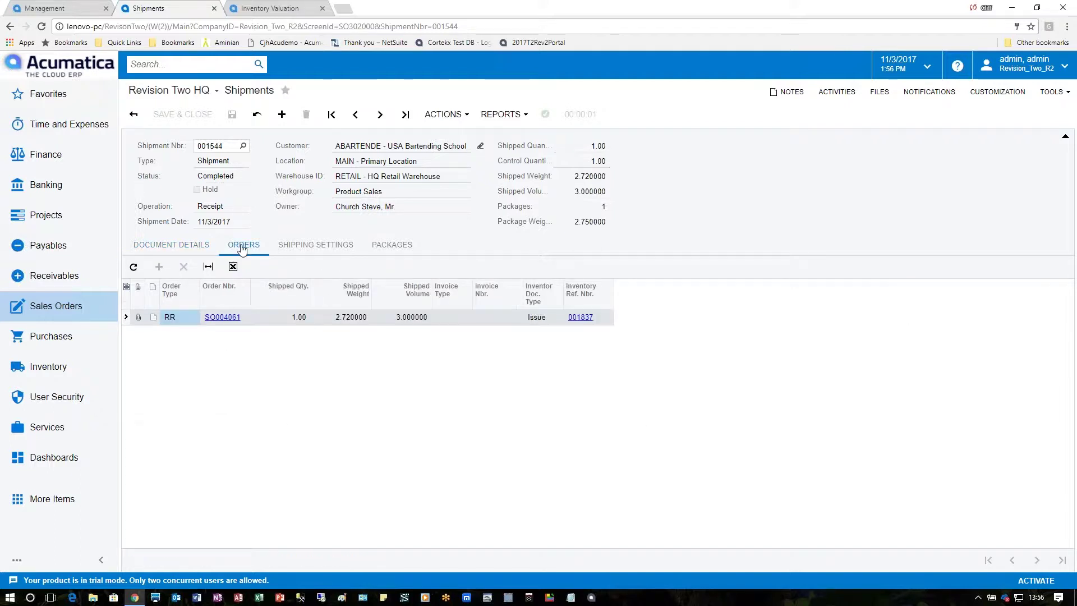
{"action": "left_click", "coordinate": [222, 318]}
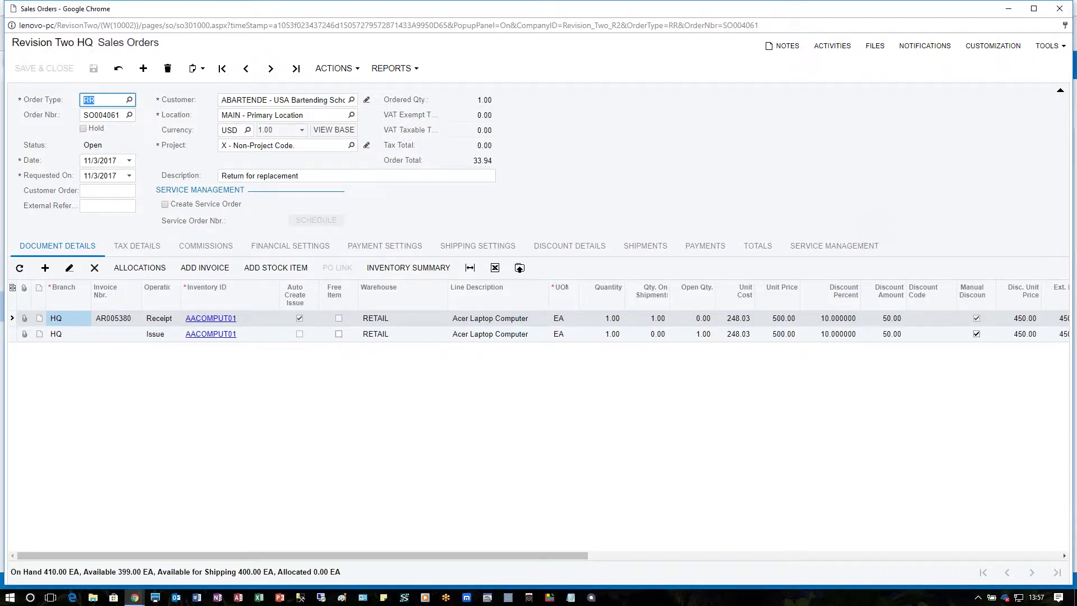
{"action": "left_click", "coordinate": [335, 68]}
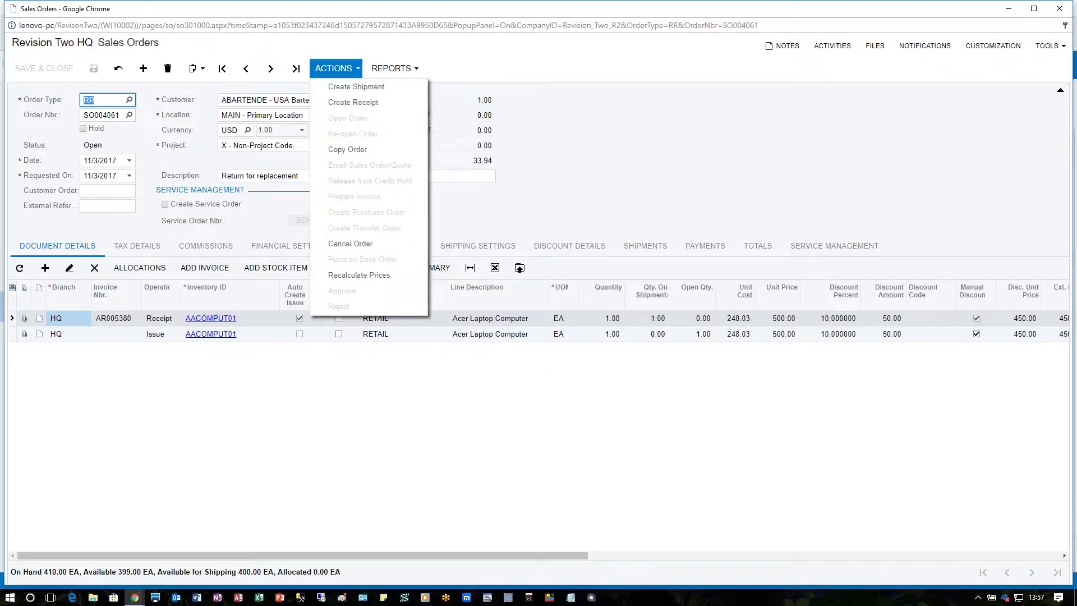
Step: Create replacement shipment 001545 with the default date and warehouse, then confirm it
{"action": "left_click", "coordinate": [337, 87]}
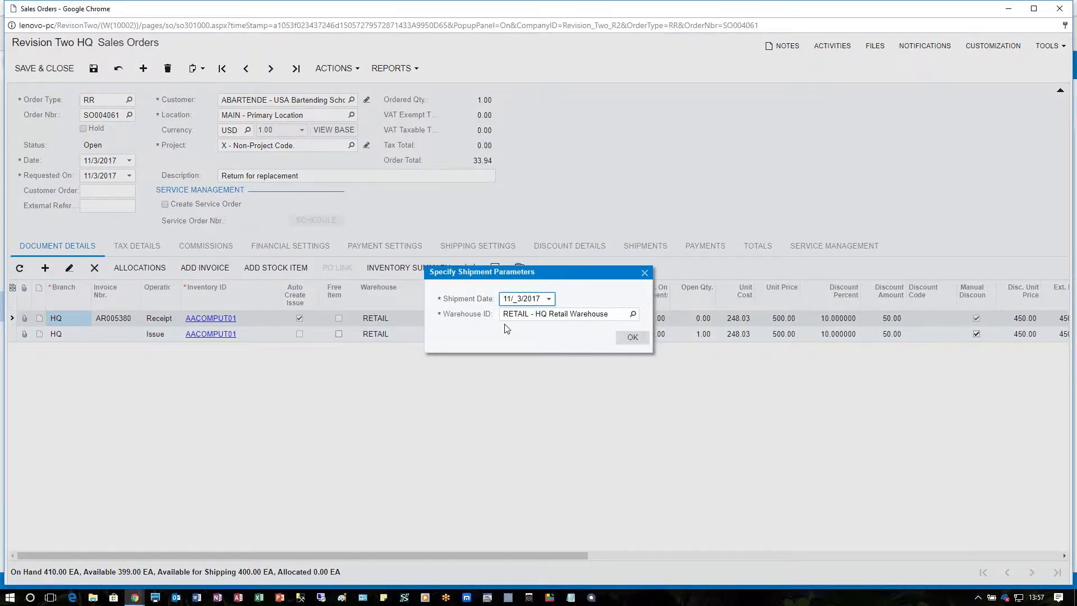
{"action": "left_click", "coordinate": [632, 338]}
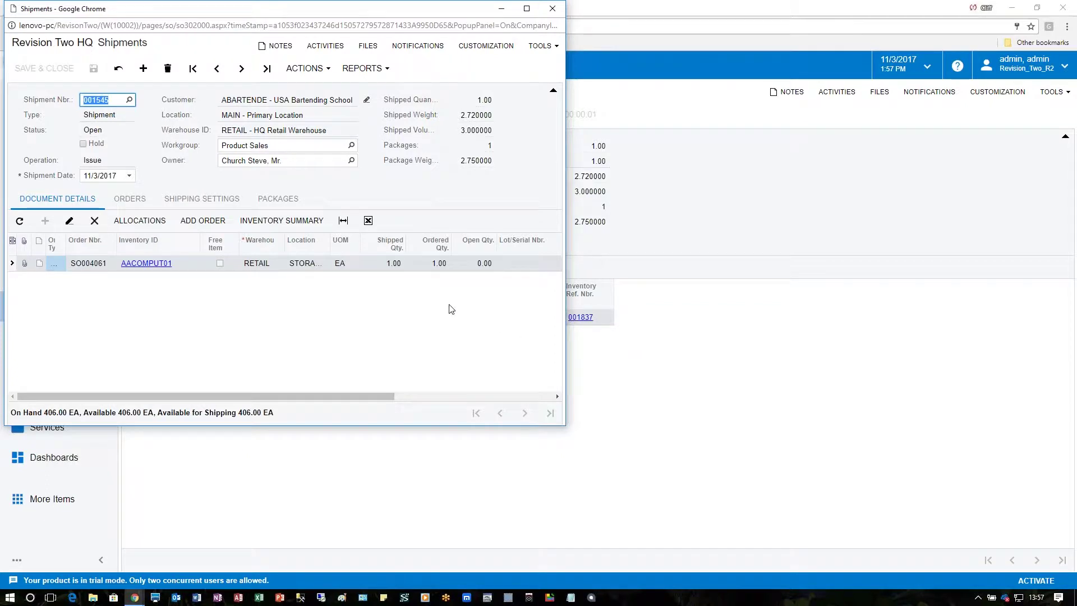
{"action": "left_click", "coordinate": [307, 68]}
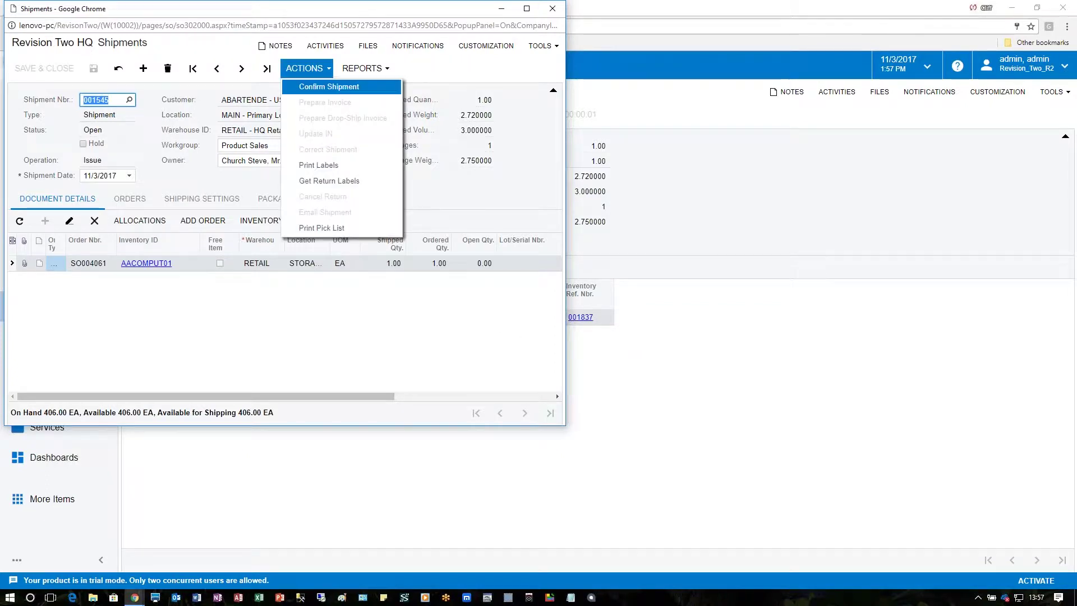
{"action": "left_click", "coordinate": [308, 68]}
{"action": "left_click", "coordinate": [308, 68]}
{"action": "left_click", "coordinate": [329, 86]}
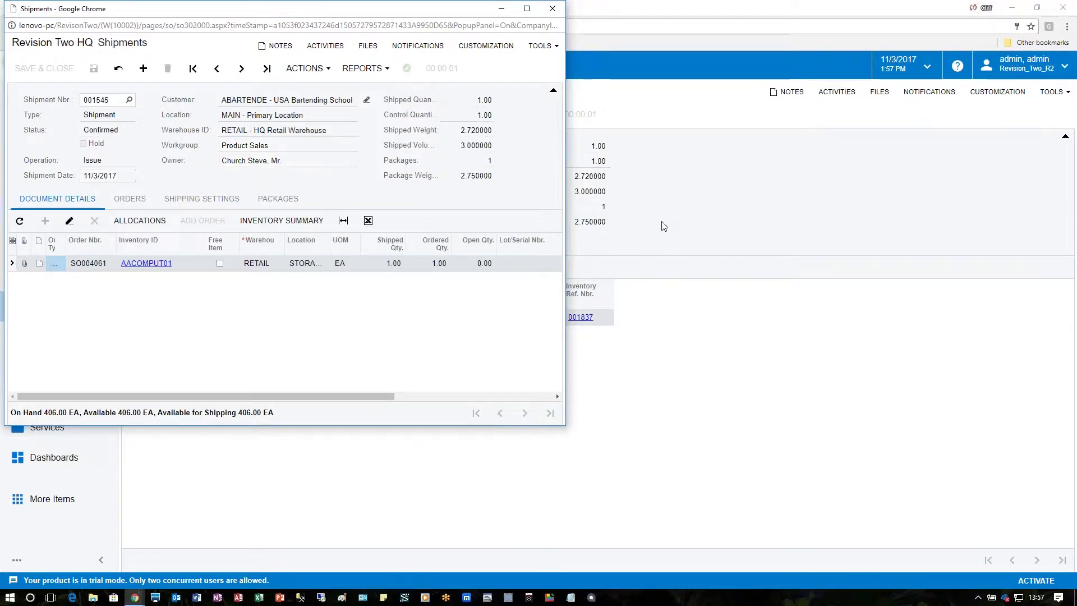
Step: Post shipment 001545 to inventory with Update IN and close its window
{"action": "left_click", "coordinate": [303, 68]}
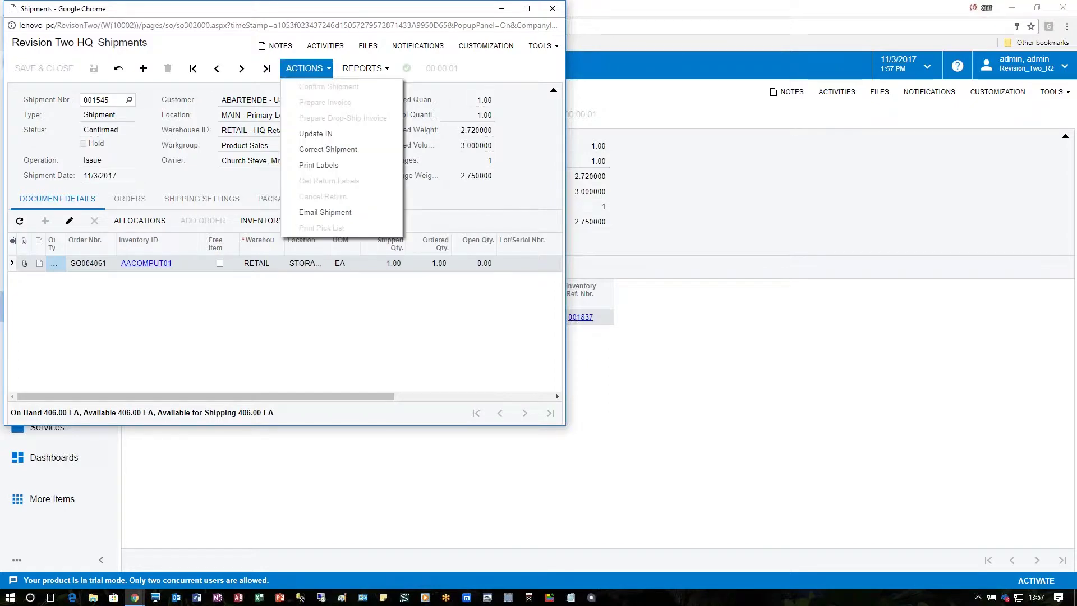
{"action": "left_click", "coordinate": [316, 133]}
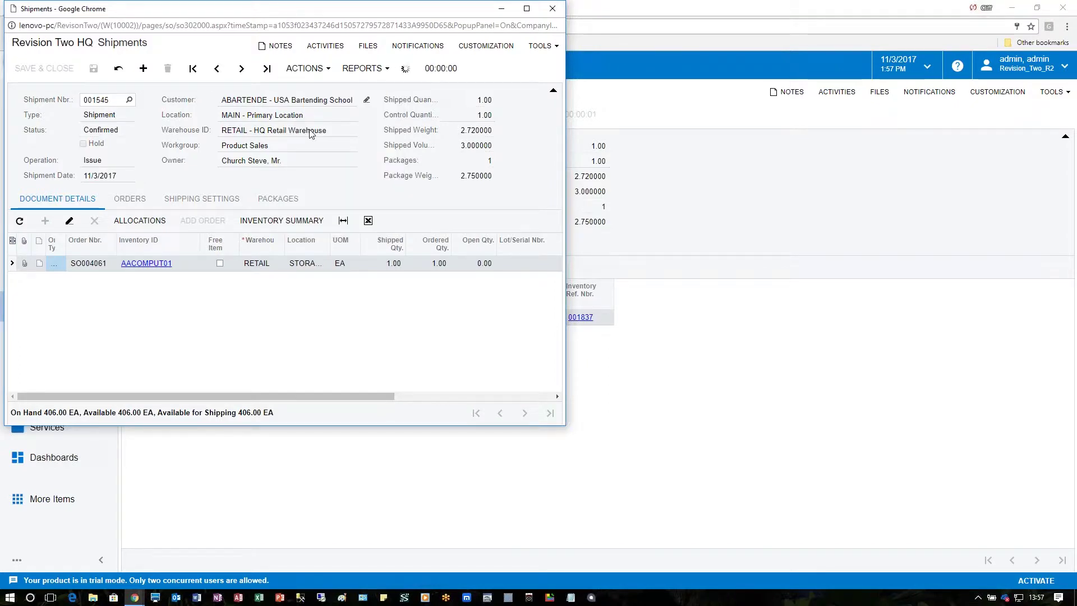
{"action": "left_click", "coordinate": [553, 9]}
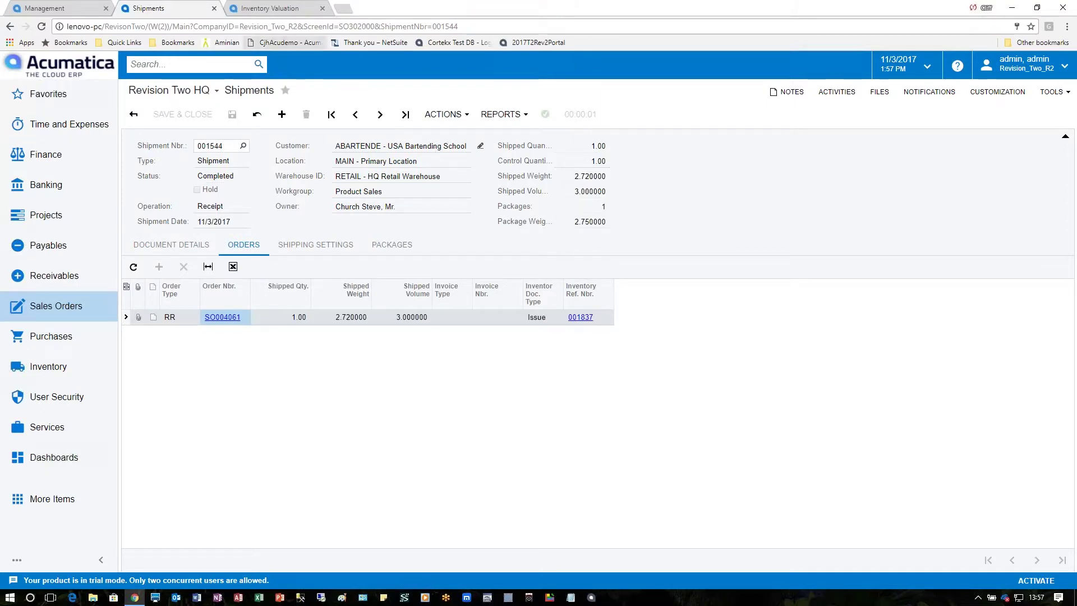
{"action": "left_click", "coordinate": [269, 9]}
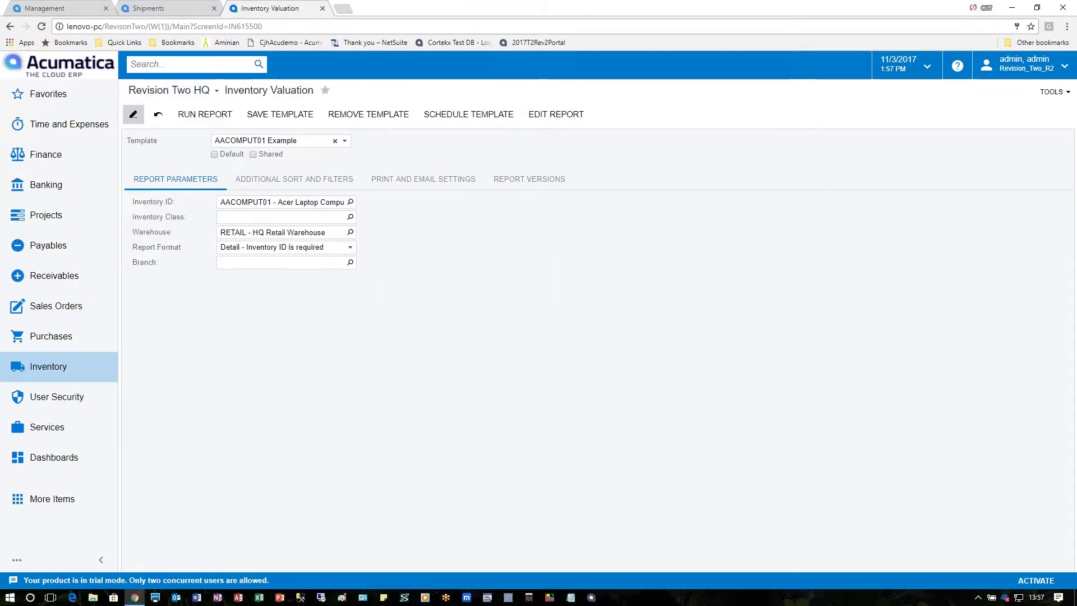
Step: Run the Inventory Valuation report for AACOMPUT01 at the RETAIL warehouse
{"action": "left_click", "coordinate": [205, 114]}
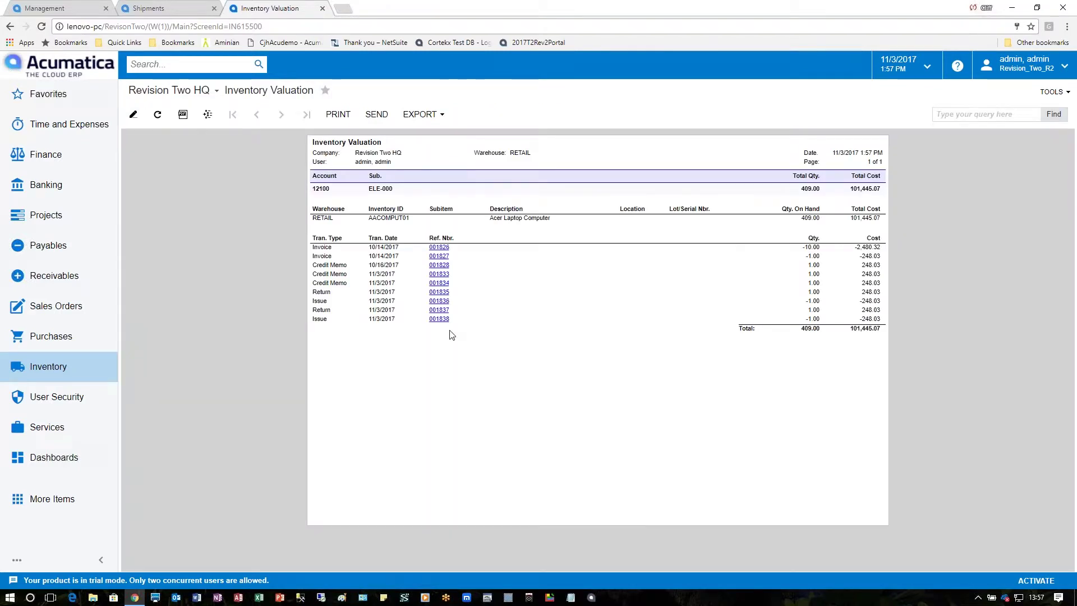